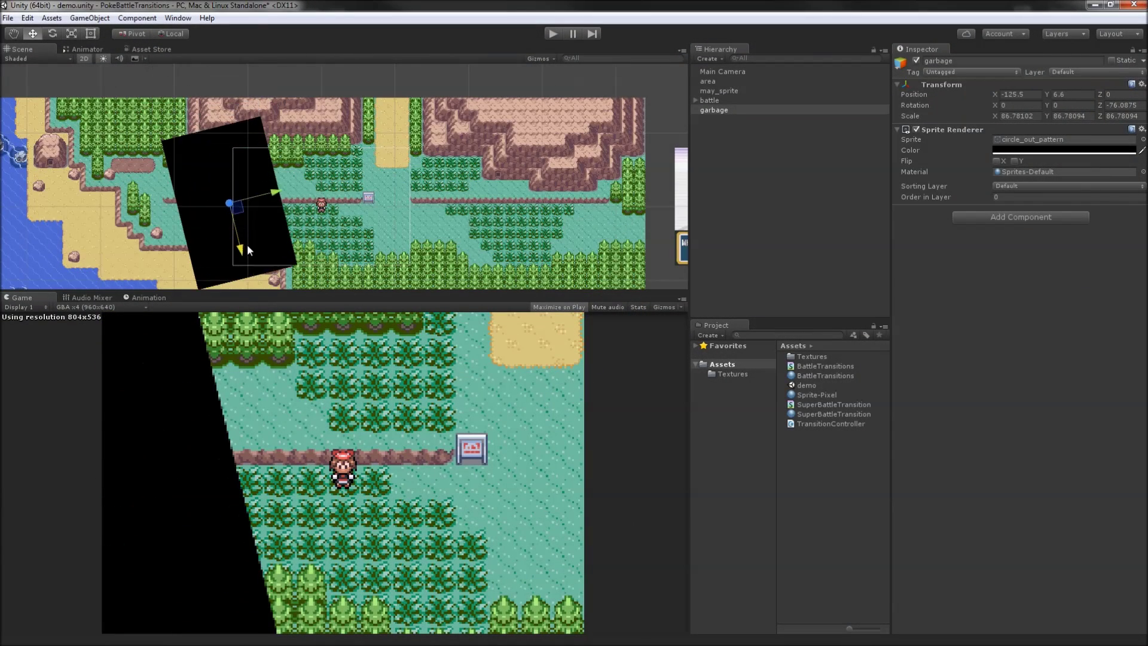
Step: Duplicate the garbage sprite and turn garbage (1) to about 10 degrees
key(ctrl+d)
key(e)
drag(273, 204, 372, 263)
key(w)
Step: Duplicate into garbage (2), rotate it to a new angle and place it further right
key(ctrl+d)
key(e)
drag(364, 212, 442, 286)
key(w)
middle_drag(441, 285, 463, 273)
drag(463, 273, 546, 397)
Step: Duplicate into garbage (3) and place it higher up over the map
key(ctrl+d)
key(e)
key(w)
drag(364, 116, 306, 78)
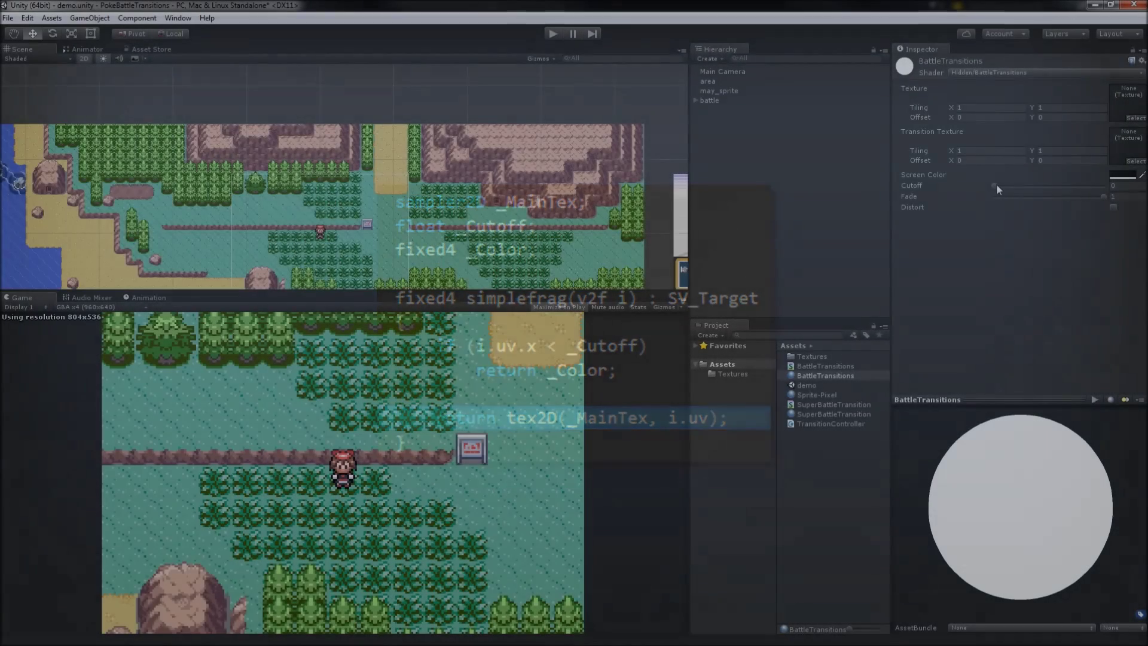
Step: Set the material Cutoff to 0.203, preview full blackout, settle at 0.319, then 0.709
mouse_move(996, 183)
mouse_down()
mouse_move(1100, 175)
mouse_move(977, 174)
mouse_up()
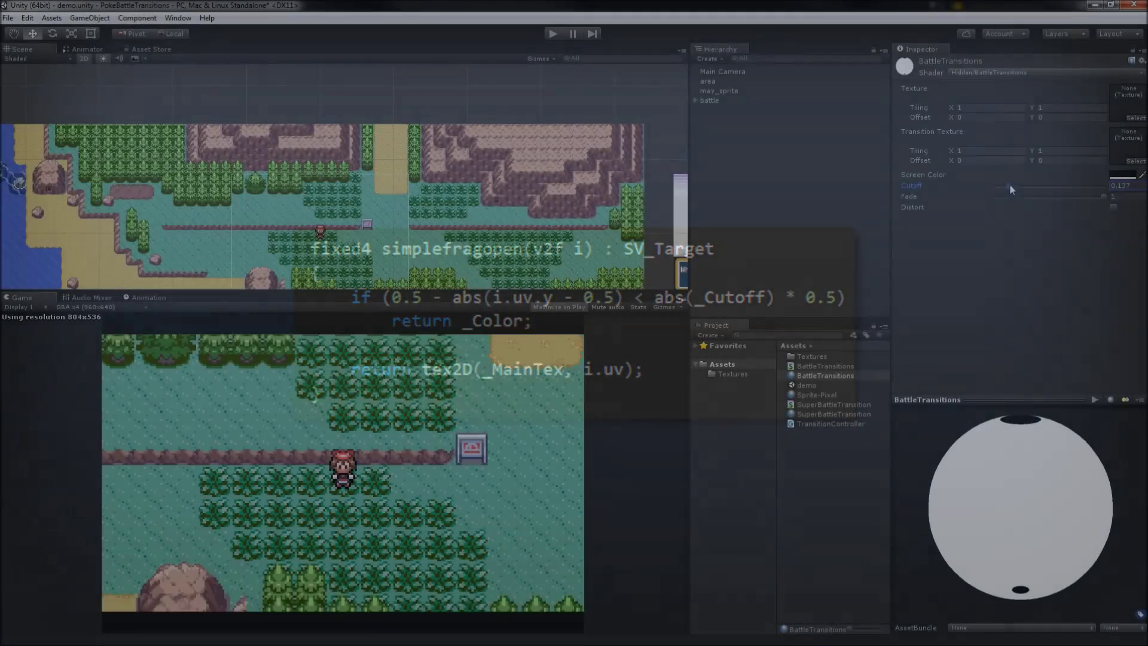
drag(1010, 185, 1106, 172)
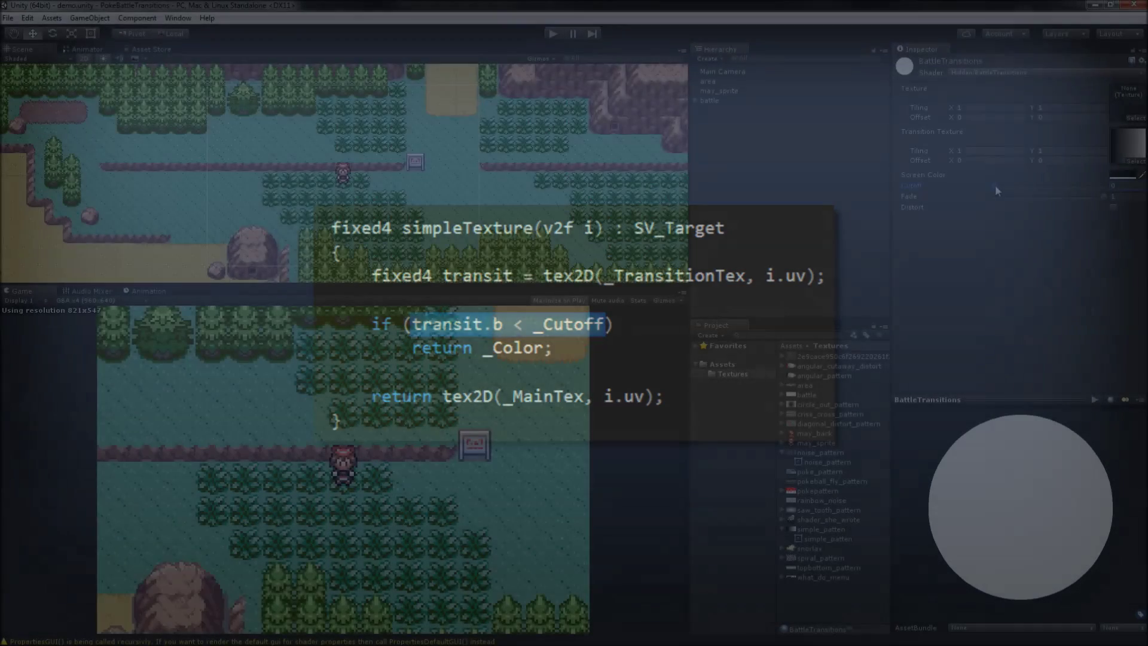
drag(995, 185, 798, 353)
Step: Inspect the simple_patten texture, then sweep Cutoff to black and back to 0
click(817, 528)
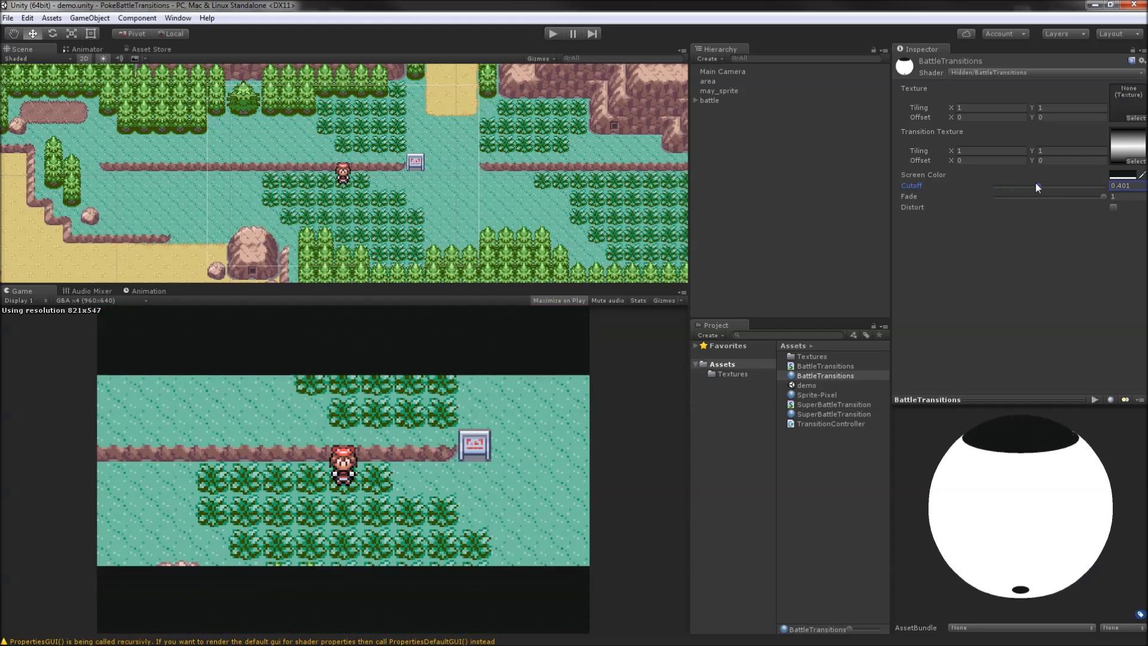
drag(1035, 182, 1036, 158)
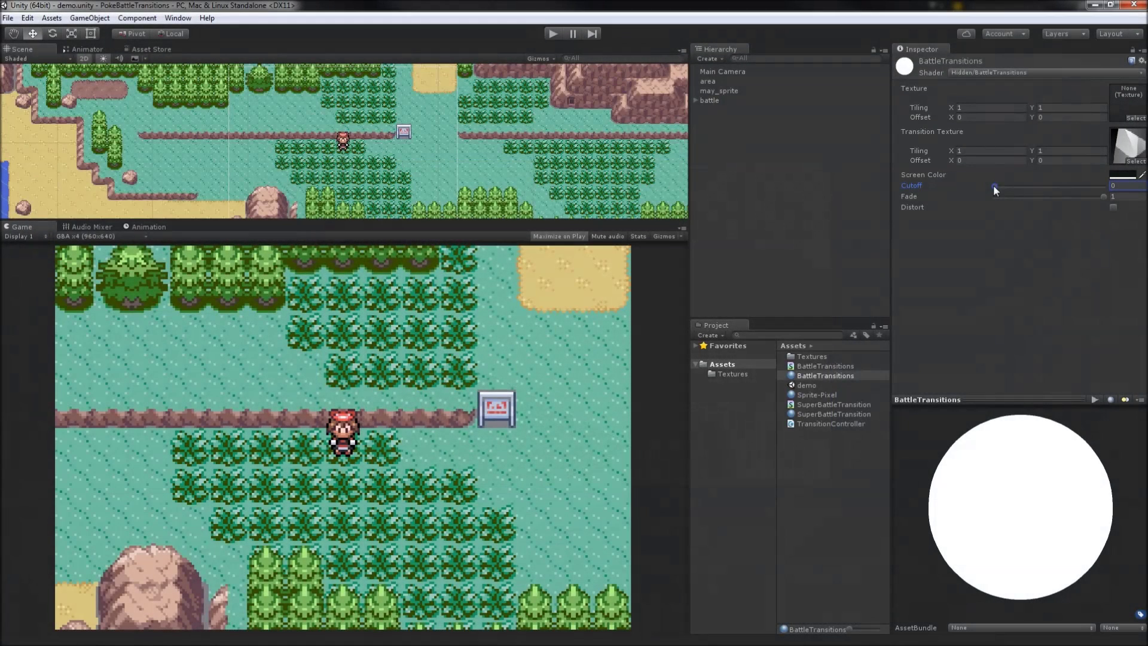
Step: Set Cutoff to 0.417, then 0.269 so only the darkest regions go black
drag(993, 185, 1125, 121)
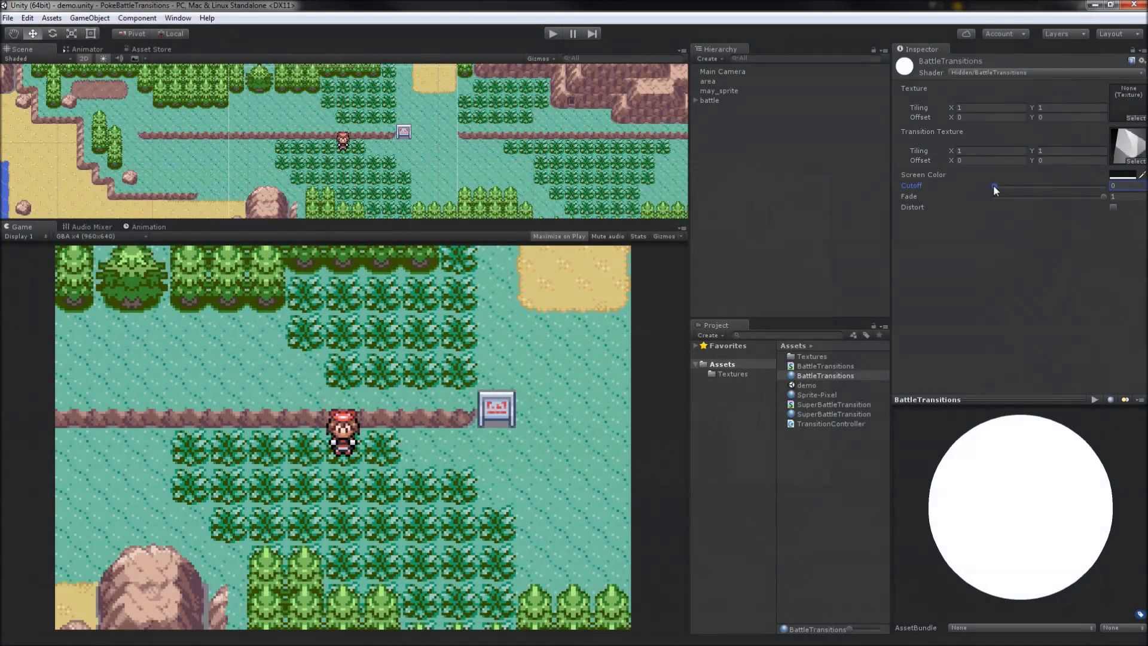
drag(992, 184, 1088, 162)
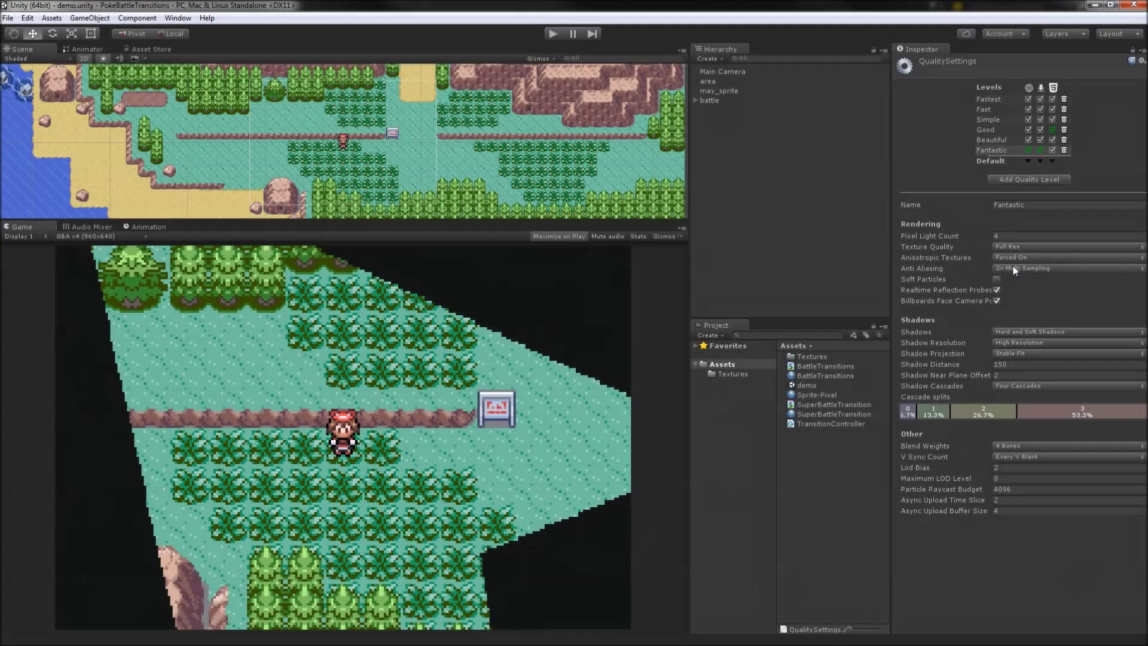
Step: Set the Fantastic quality level's Anti Aliasing to Disabled
click(1012, 266)
click(1016, 279)
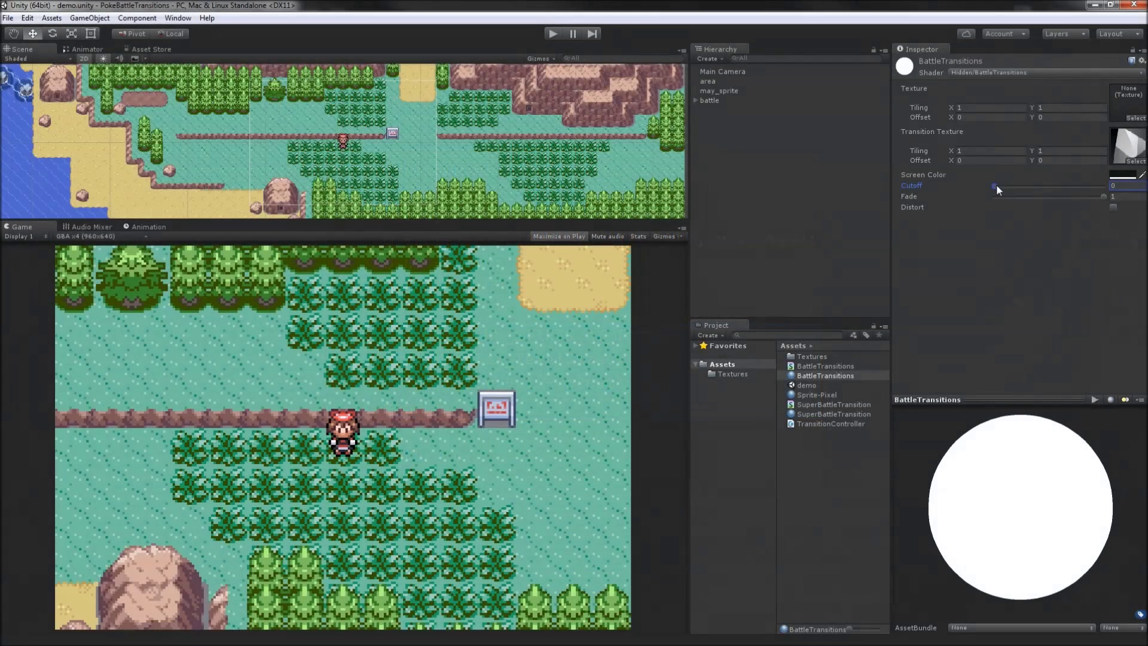
Step: Raise the BattleTransitions Cutoff to 0.78, blacking out the game view, then bring it back down
drag(997, 184, 974, 168)
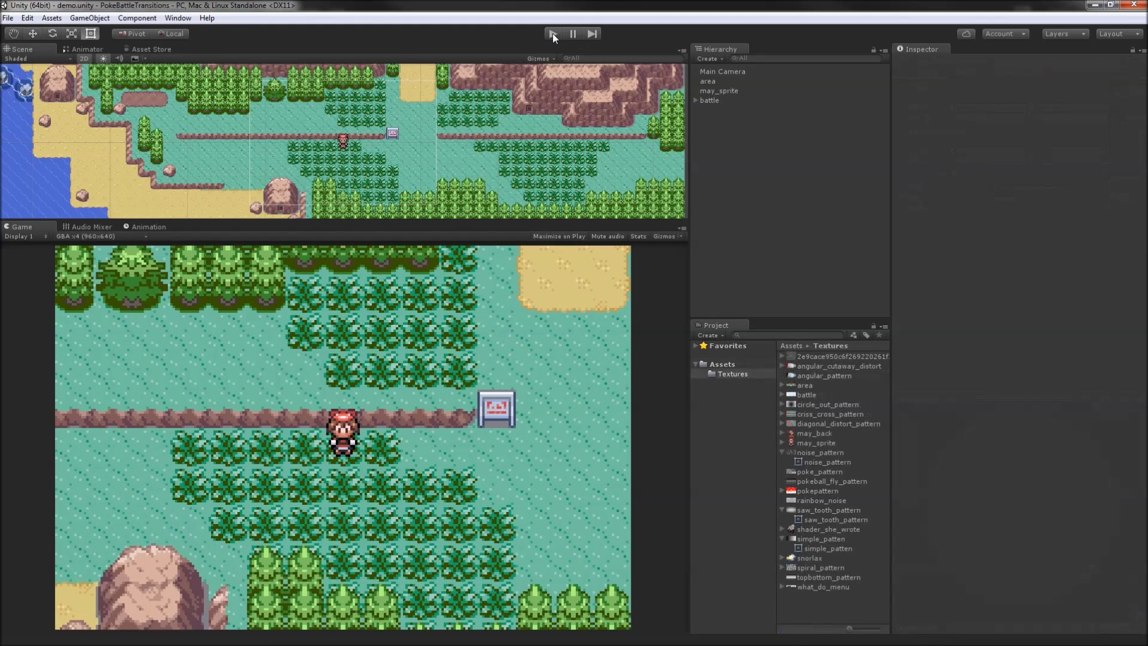
click(552, 33)
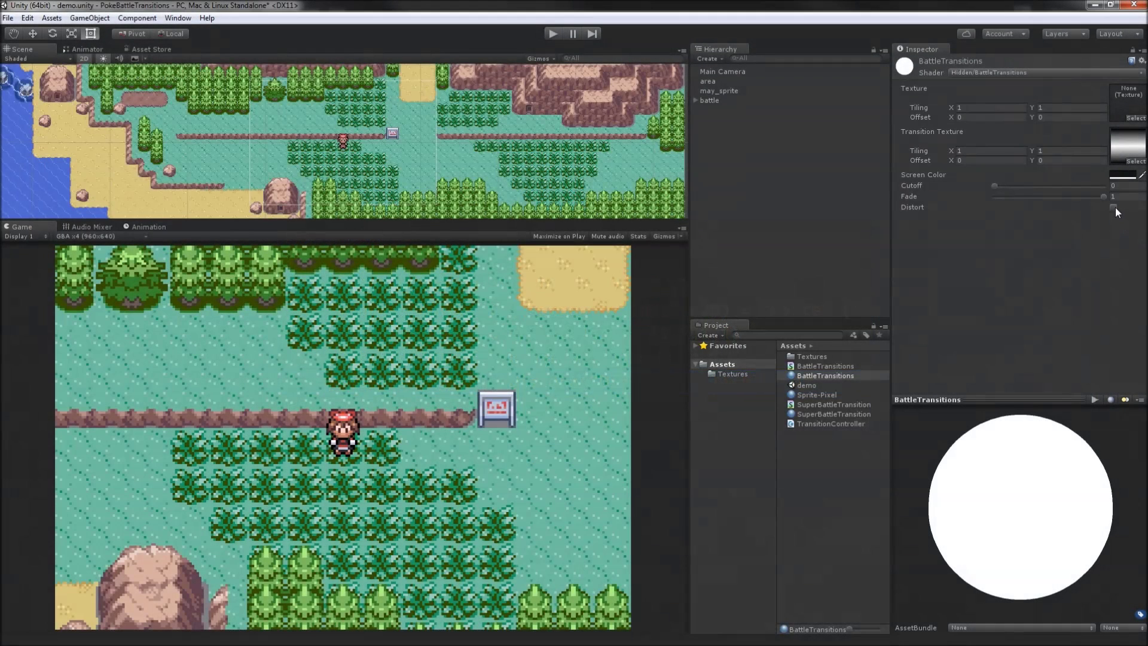
Step: Toggle the BattleTransitions Distort checkbox on, off, and on again
click(1112, 206)
click(1113, 207)
click(1113, 208)
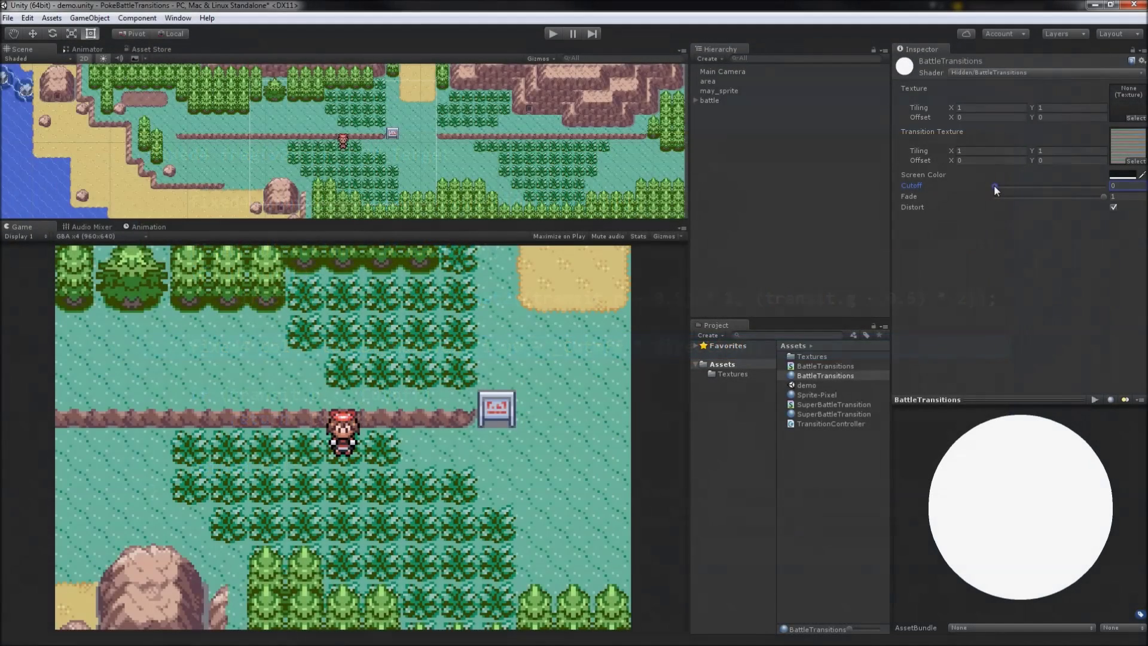
Step: Raise Cutoff from 0 to 1 so the distorted wipe blacks out the game view
drag(995, 185, 1059, 177)
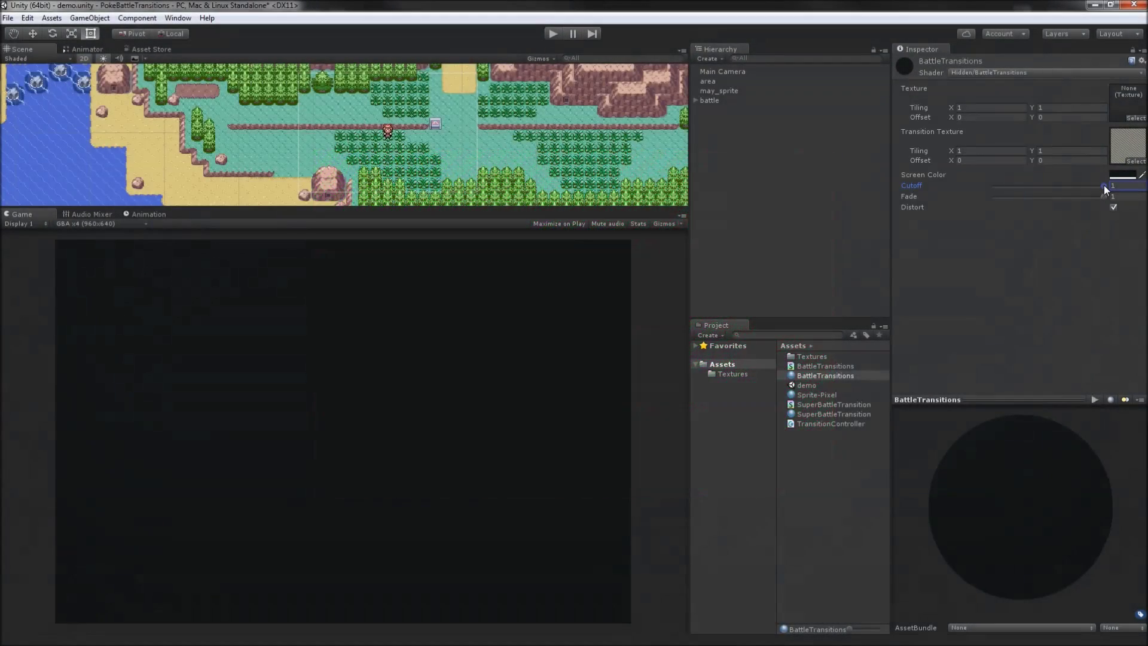
Step: Lower Cutoff to 0.341, leaving a partial striped transition
drag(1103, 185, 1078, 180)
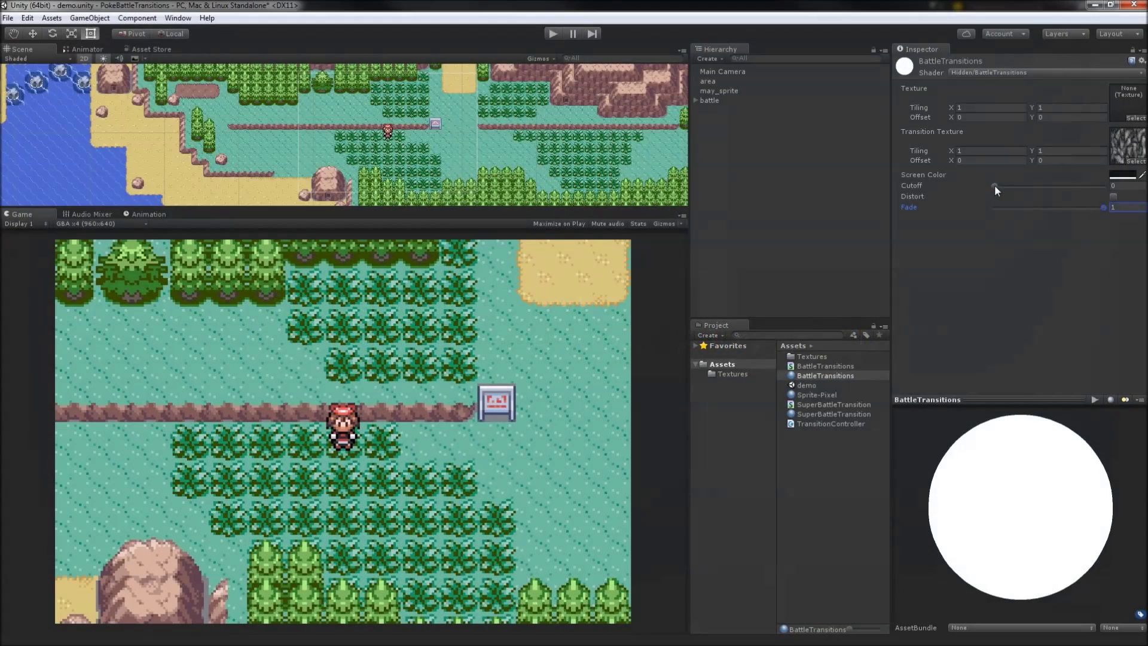
Step: Set Cutoff to 0.709, raise Fade to 0.775 for a cyan tint, then reset Fade to 0
mouse_move(995, 185)
mouse_down()
mouse_move(1112, 185)
mouse_move(1085, 208)
mouse_move(994, 207)
mouse_move(1106, 198)
mouse_move(973, 193)
mouse_up()
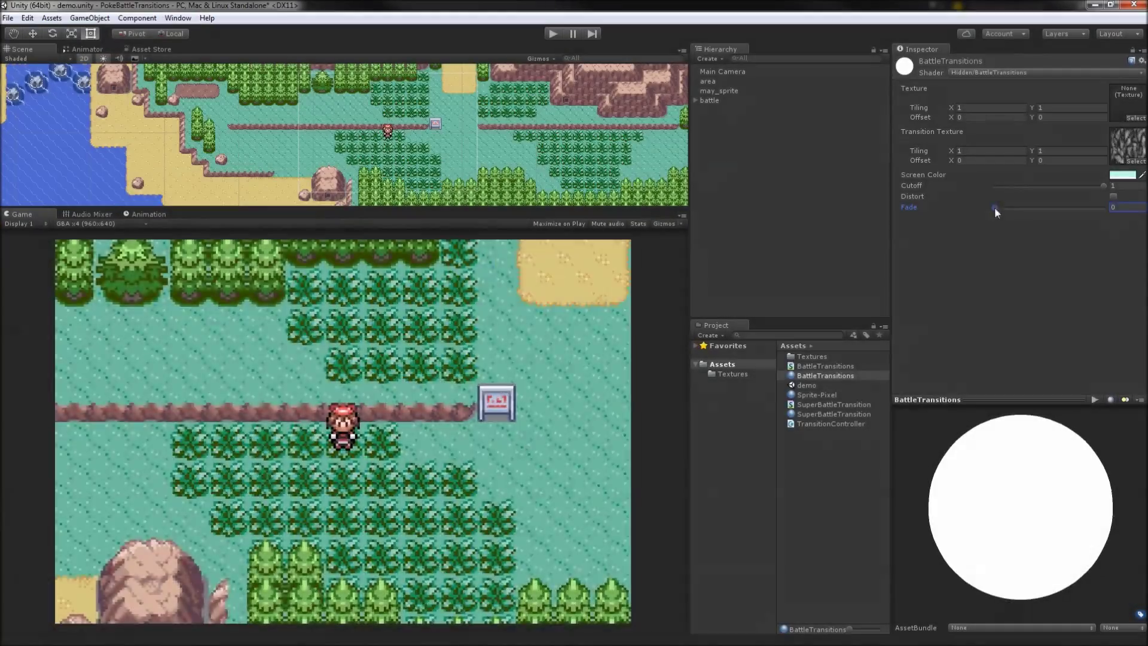
drag(995, 208, 922, 204)
mouse_move(995, 208)
mouse_down()
mouse_move(1040, 216)
mouse_move(989, 214)
mouse_up()
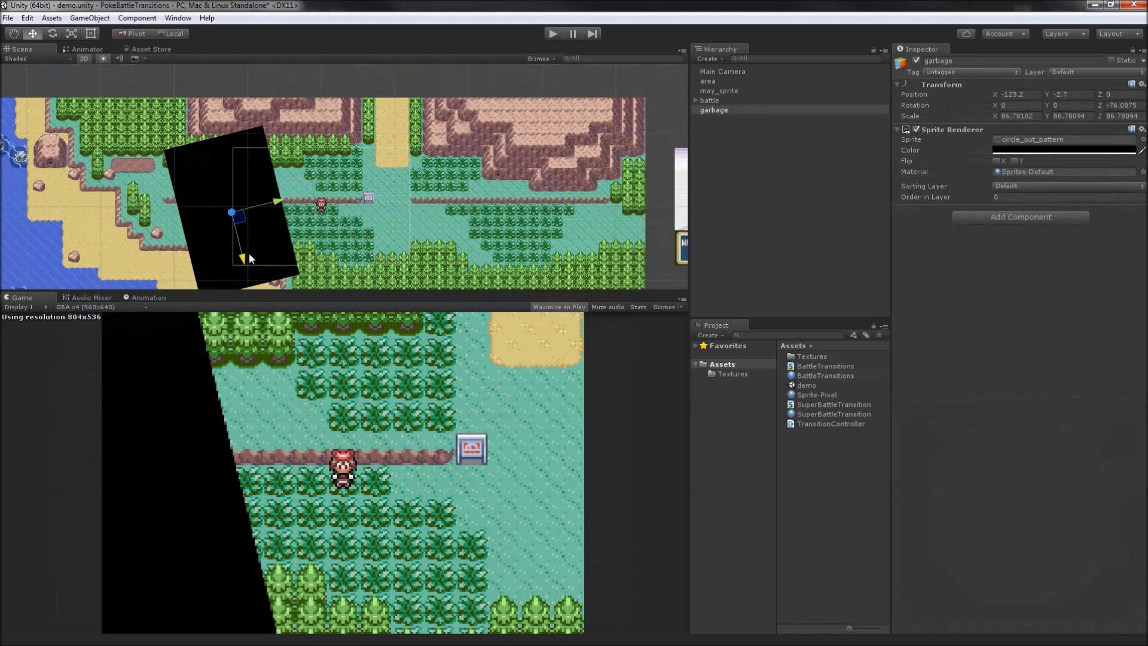
Step: Duplicate the garbage object, rotate garbage (1), then duplicate it again to rotate
key(ctrl+d)
key(e)
drag(270, 222, 391, 218)
key(w)
key(ctrl+d)
key(e)
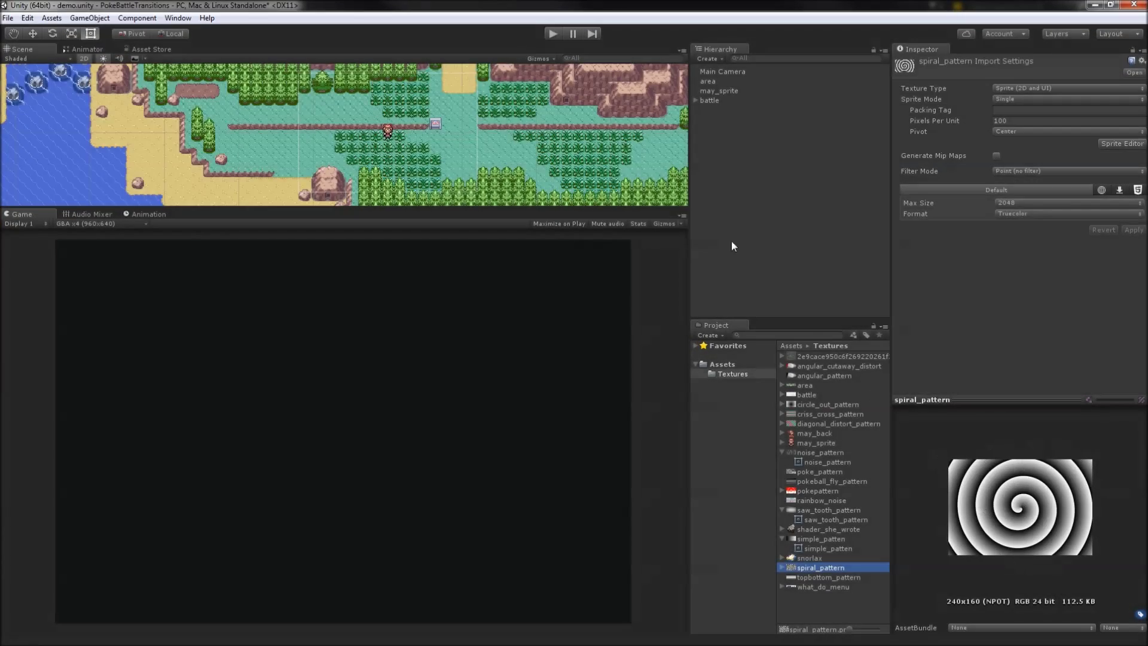
Step: Stop and restart Play mode to preview the saw_tooth_pattern battle transition
click(554, 34)
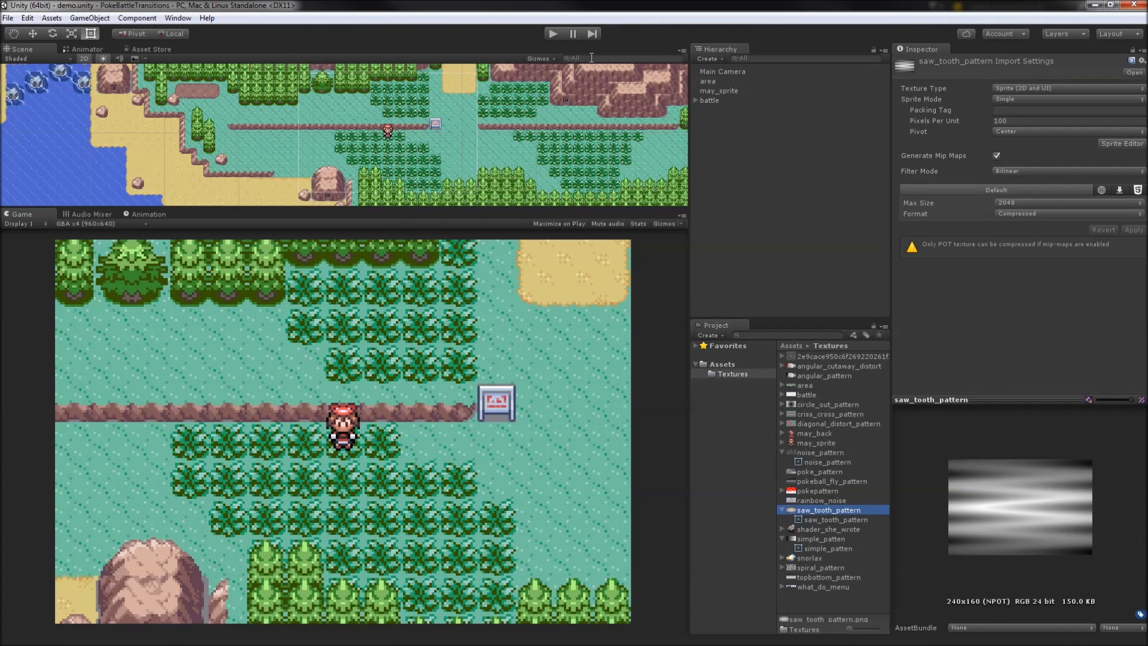
click(554, 34)
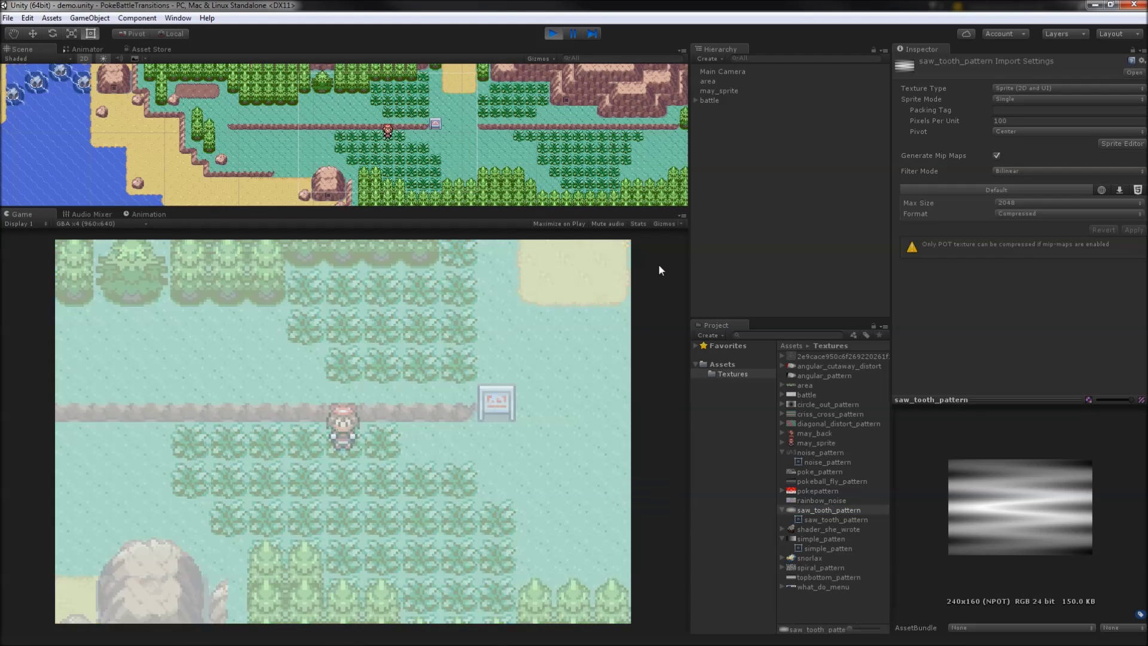